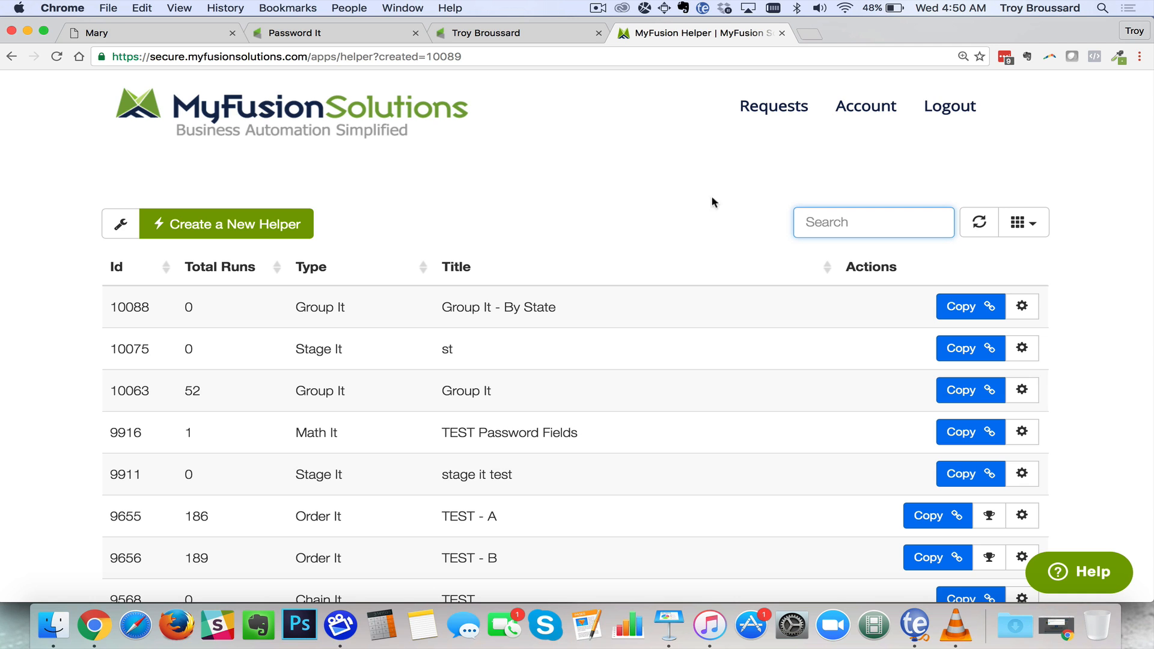
Step: Start a new helper of type Beta - Password It, name it Password It, and open its configuration
left_click(244, 228)
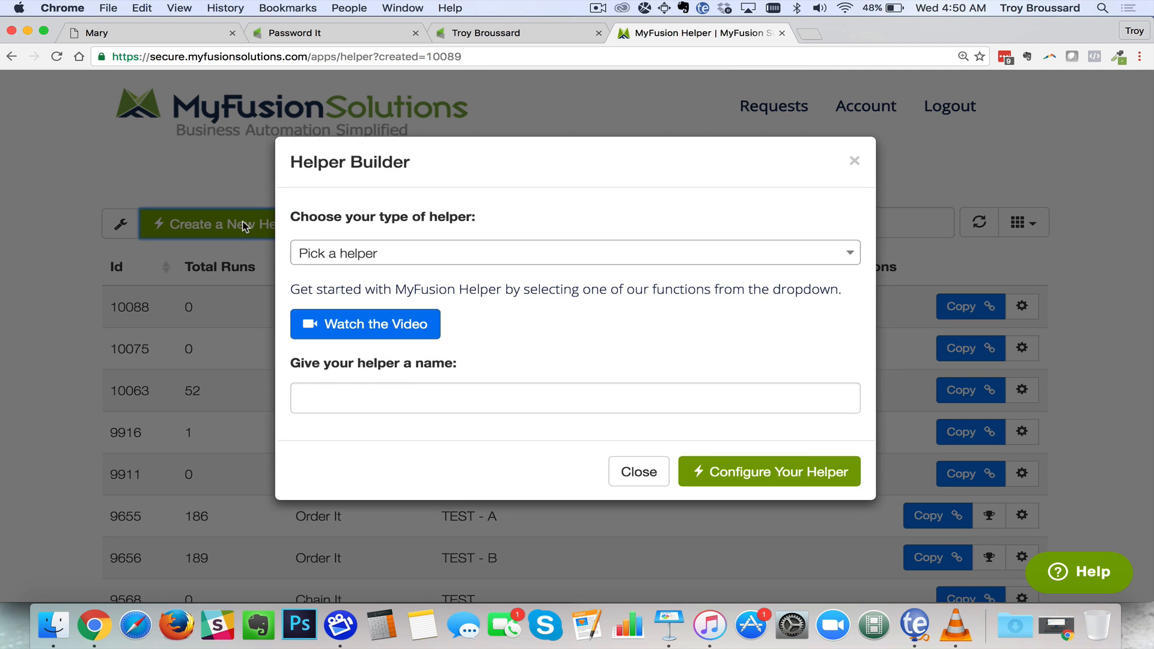
left_click(419, 275)
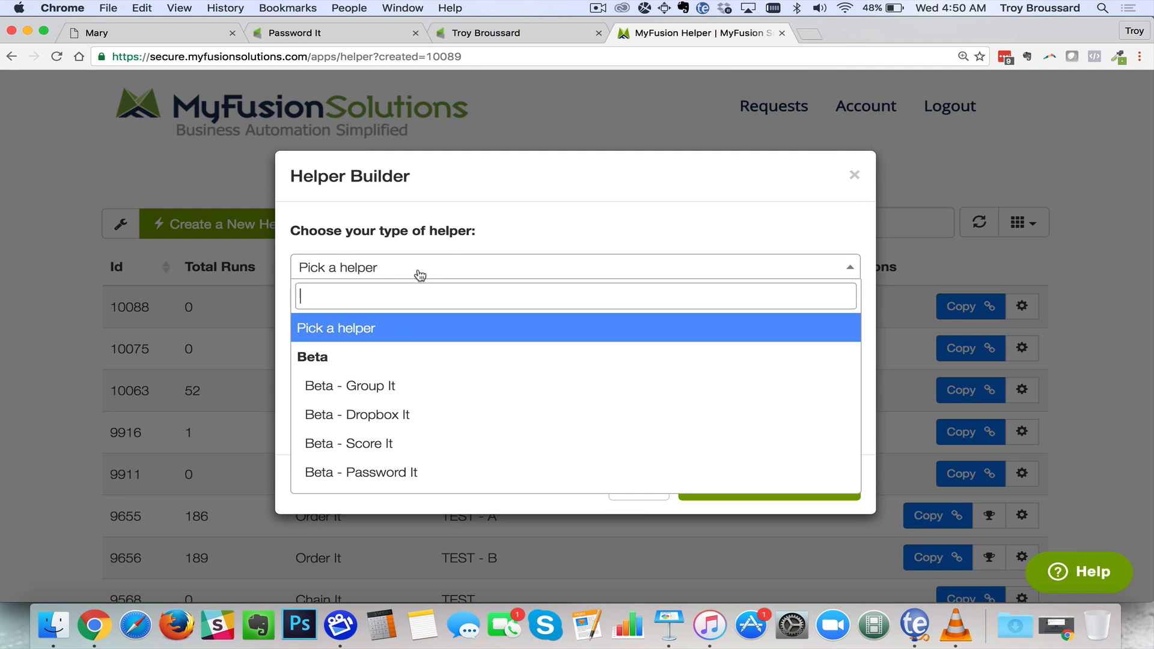
type("pass")
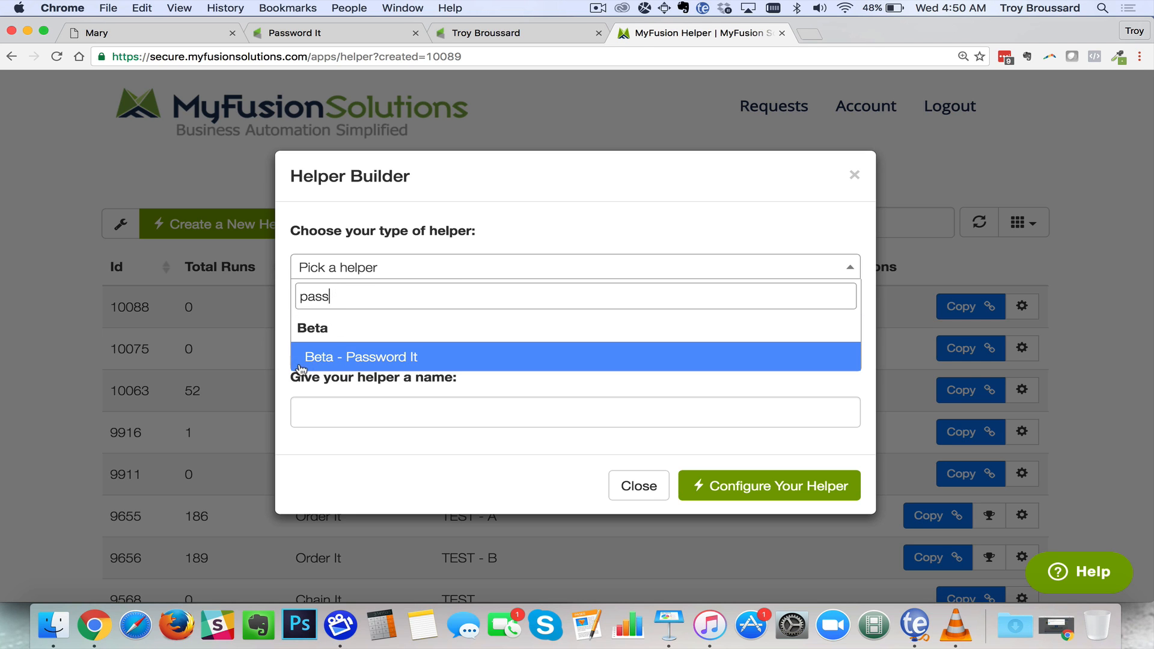
left_click(374, 358)
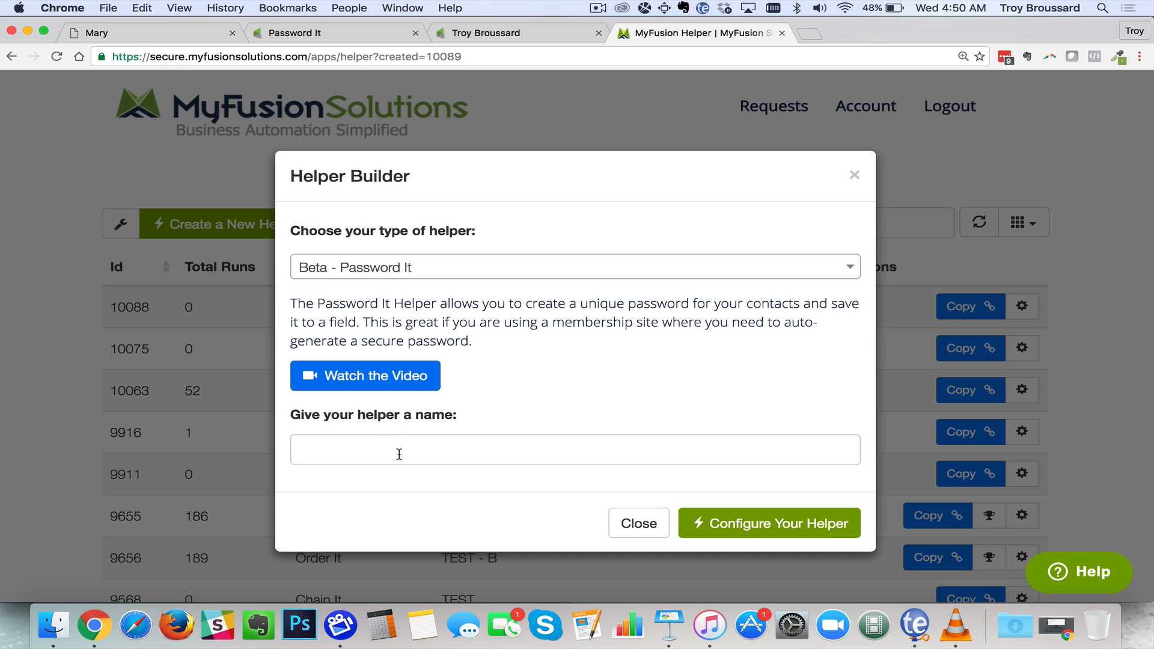
left_click(414, 441)
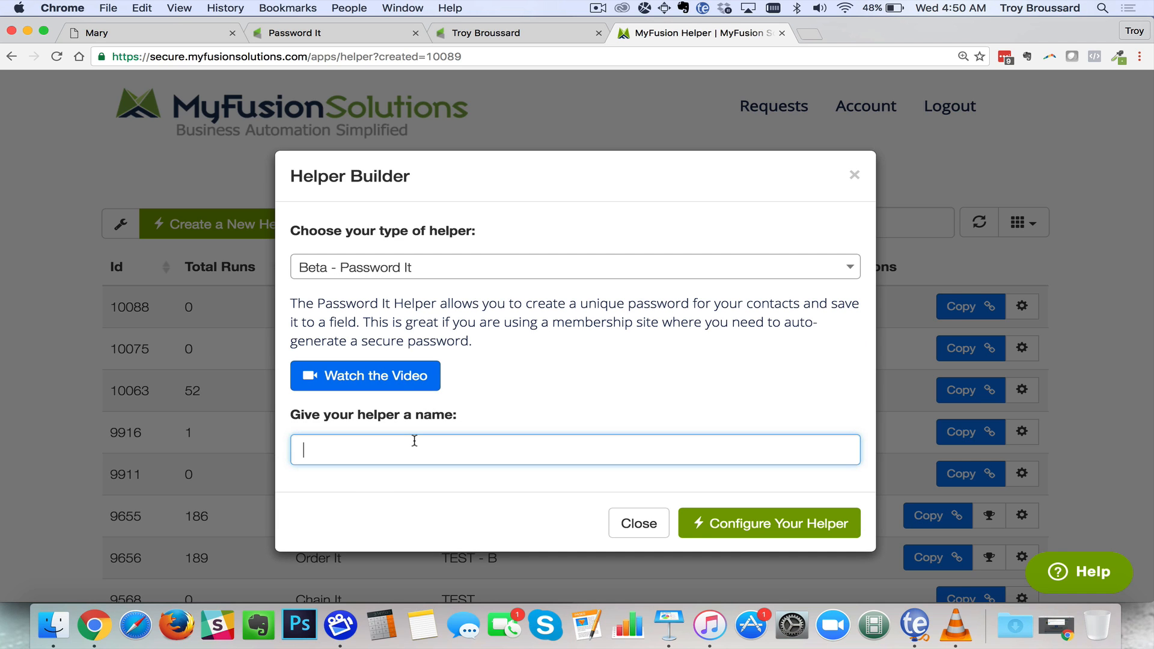
type("Pa")
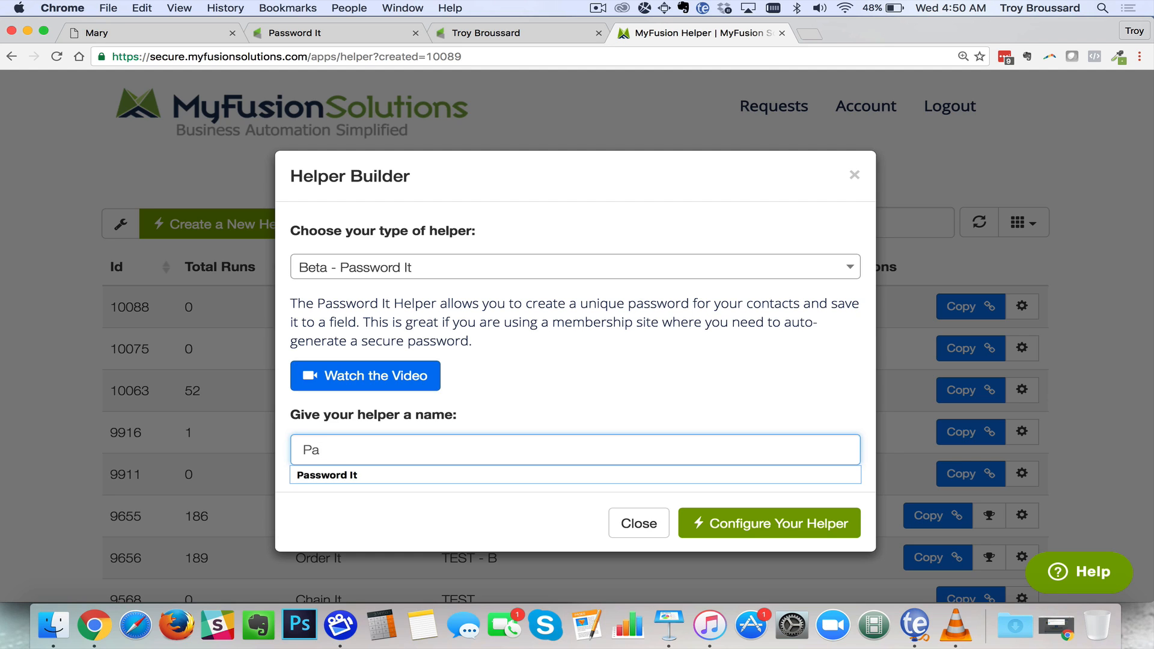
left_click(376, 471)
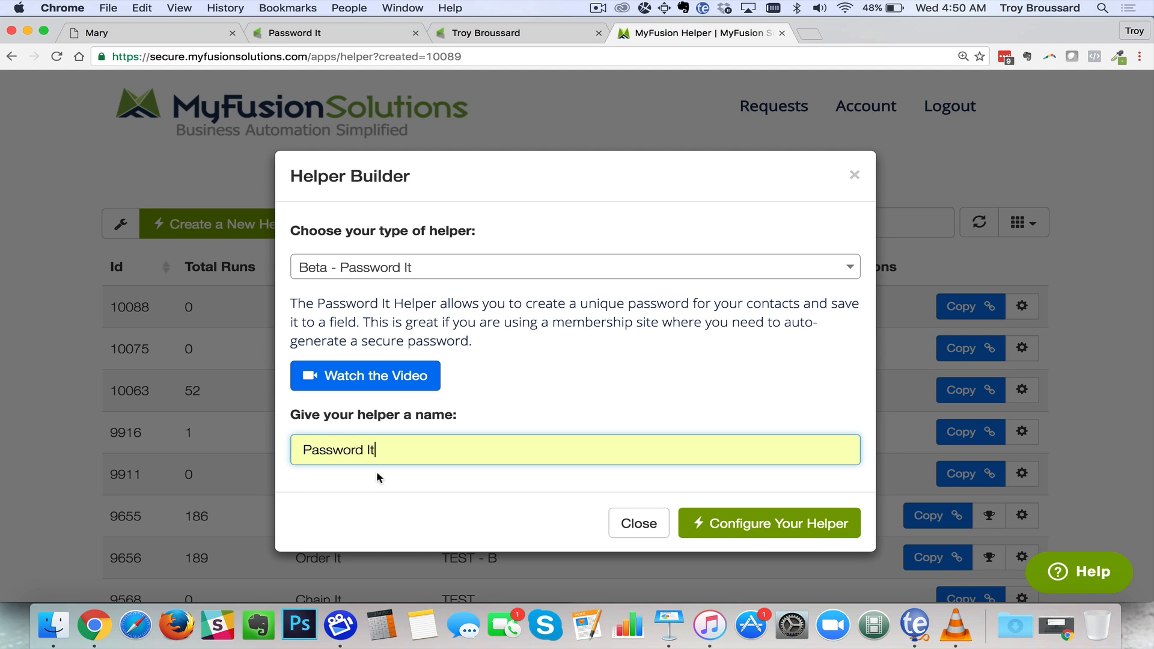
left_click(734, 532)
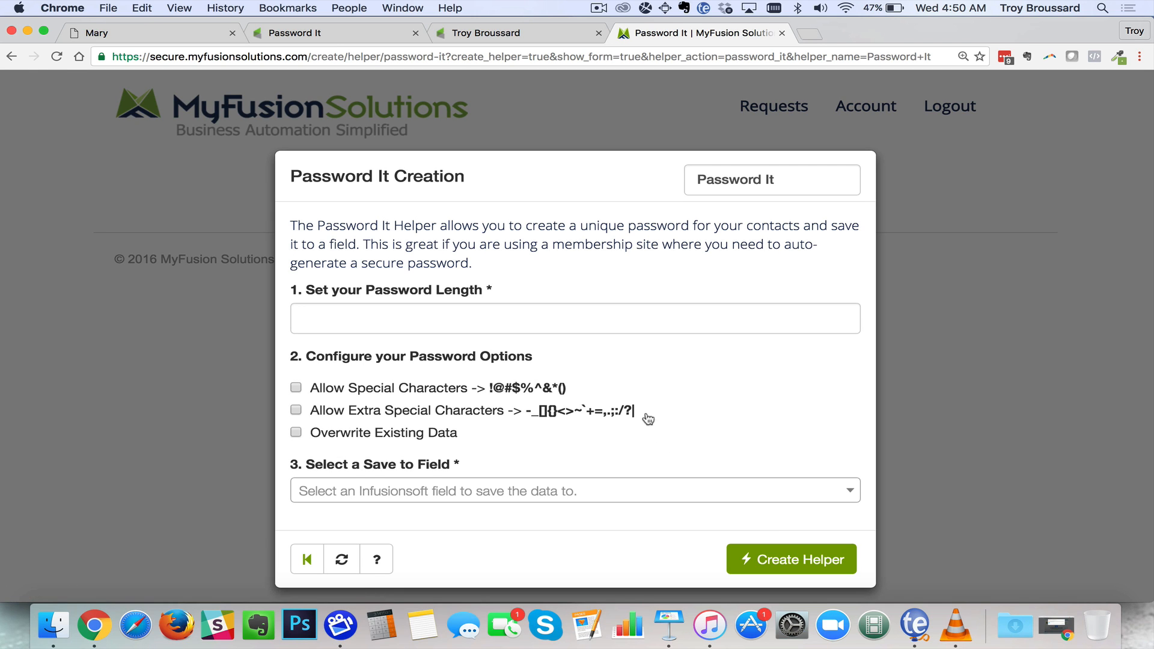
Step: Set the helper's password length to 8 and enable Overwrite Existing Data
left_click(687, 326)
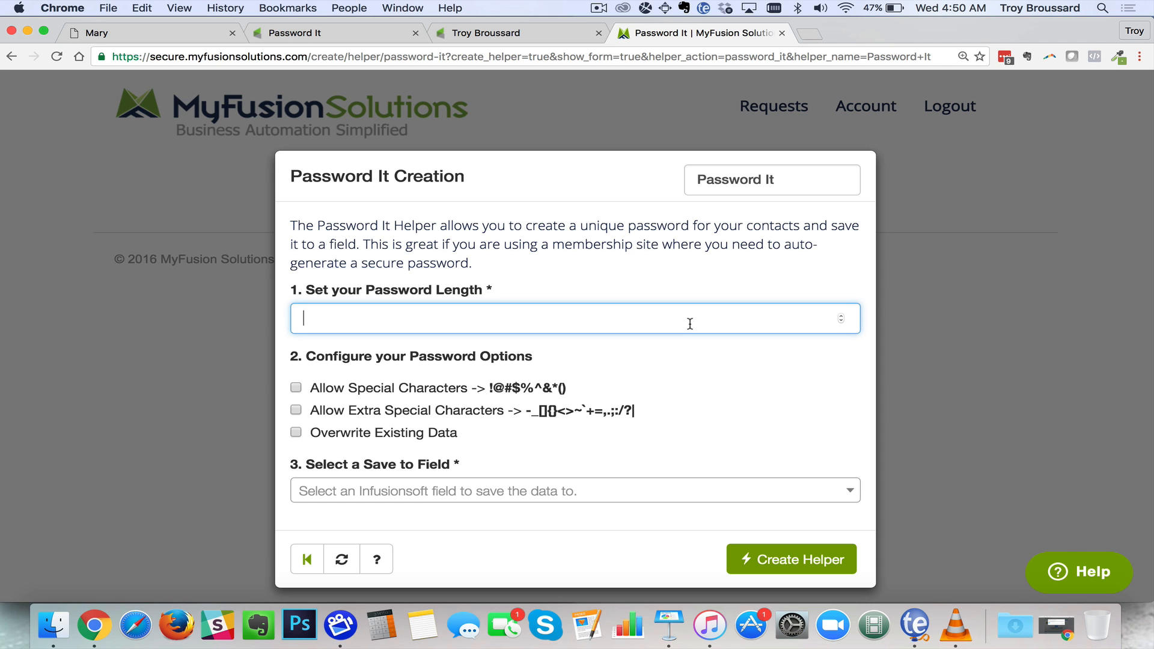
type("8")
scroll(741, 403, "down", 1)
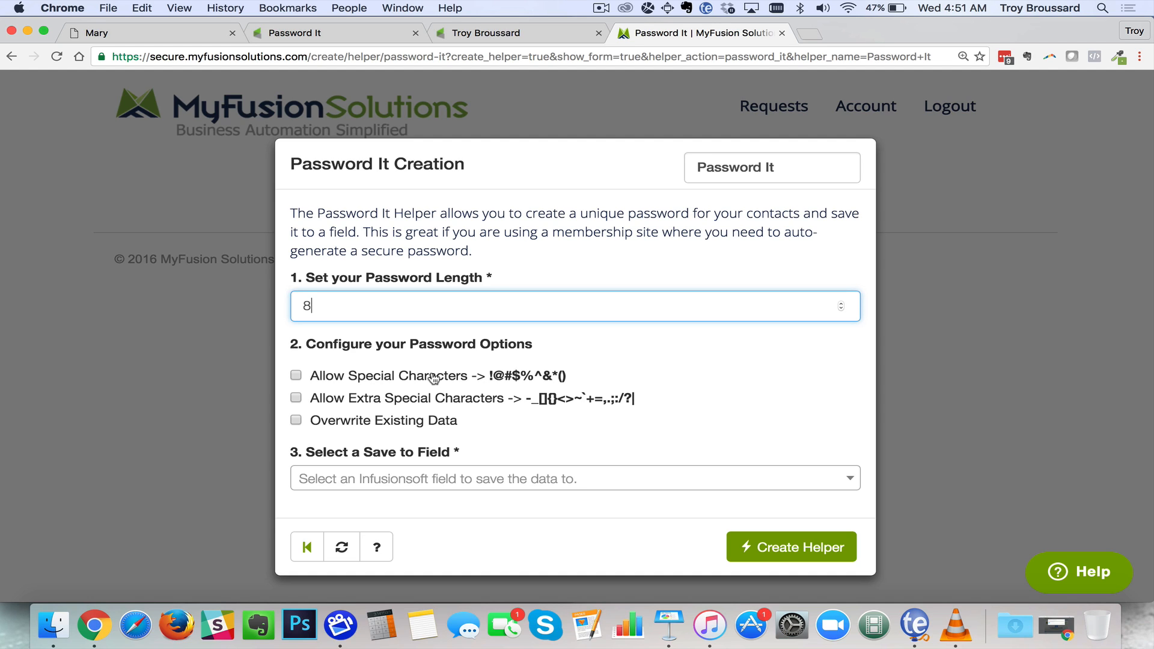
left_click(296, 421)
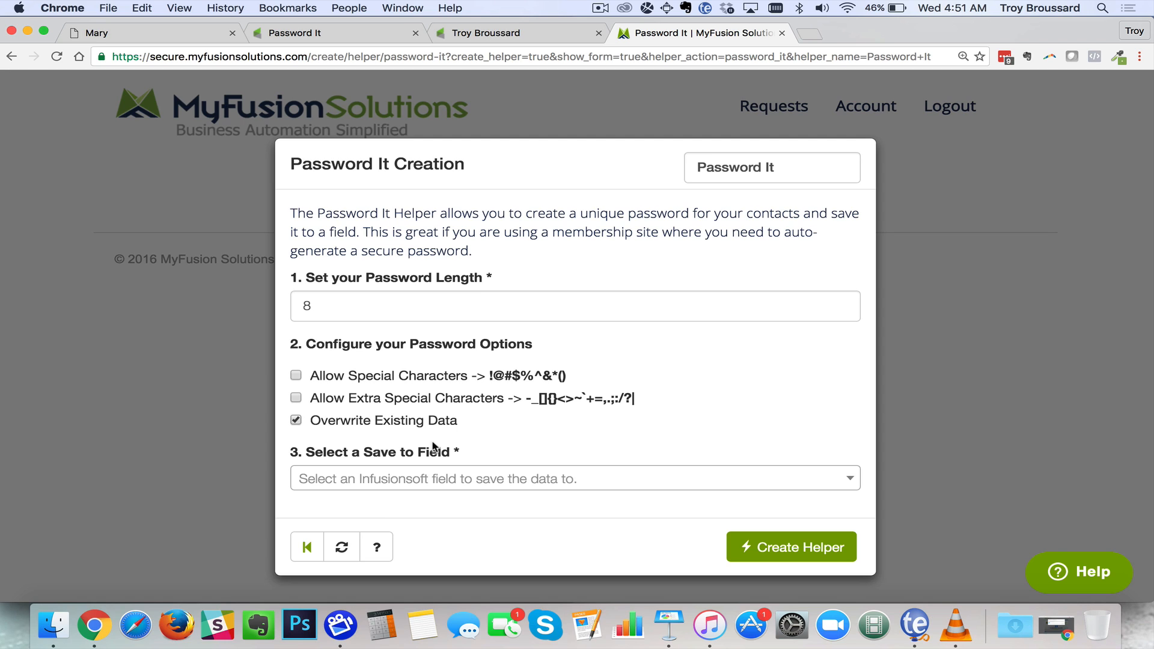
Step: Choose the general Password field as the save-to field and create the helper
left_click(419, 481)
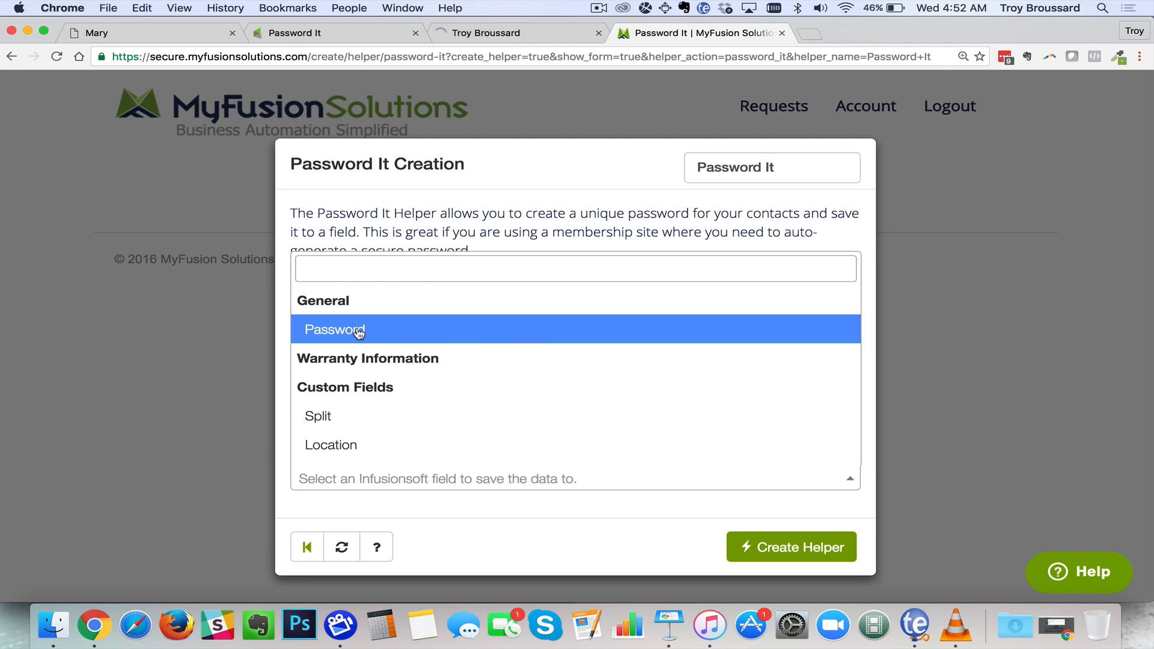
left_click(365, 332)
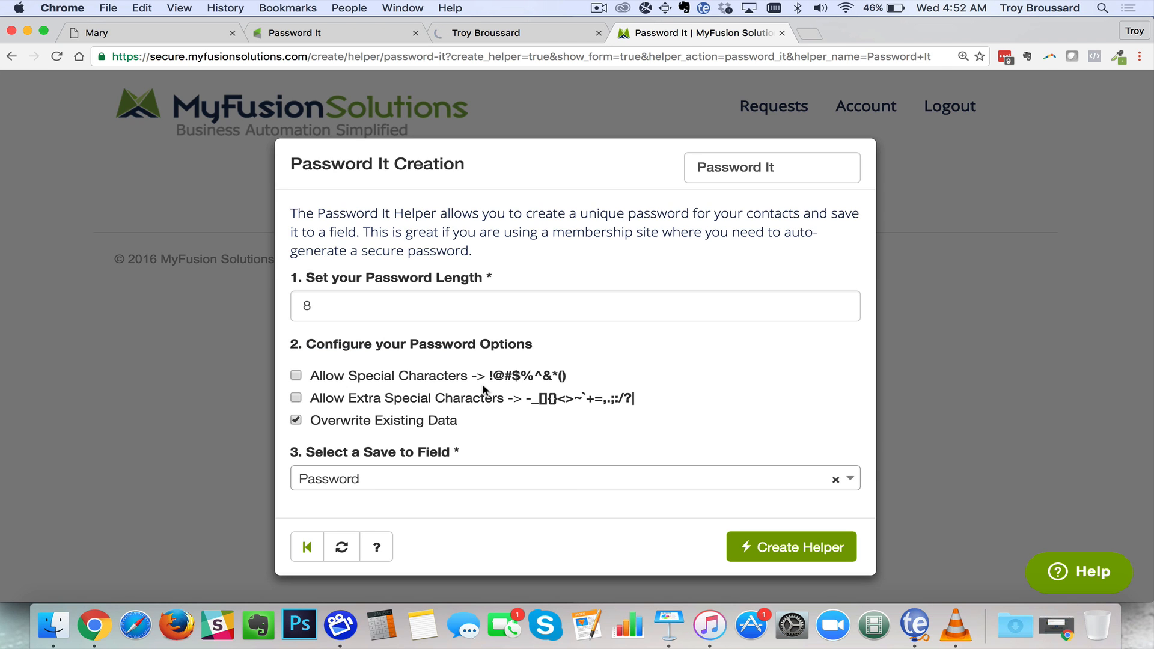
left_click(784, 548)
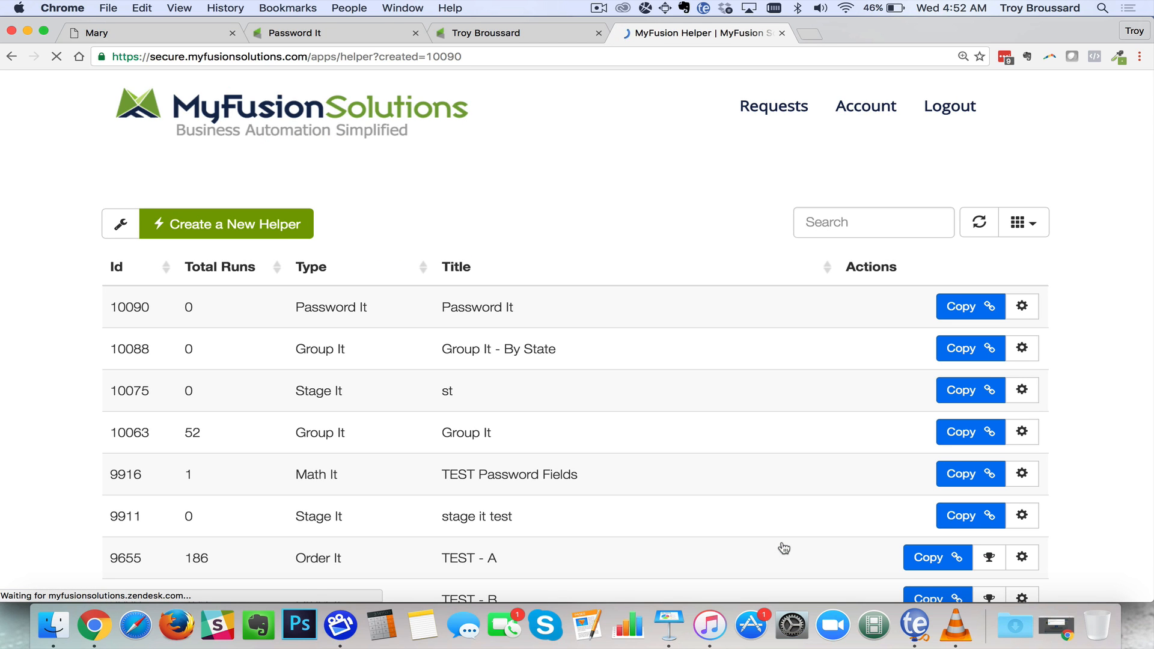
Step: Copy the new Password It helper's link and switch to the Password It campaign in Infusionsoft
left_click(975, 308)
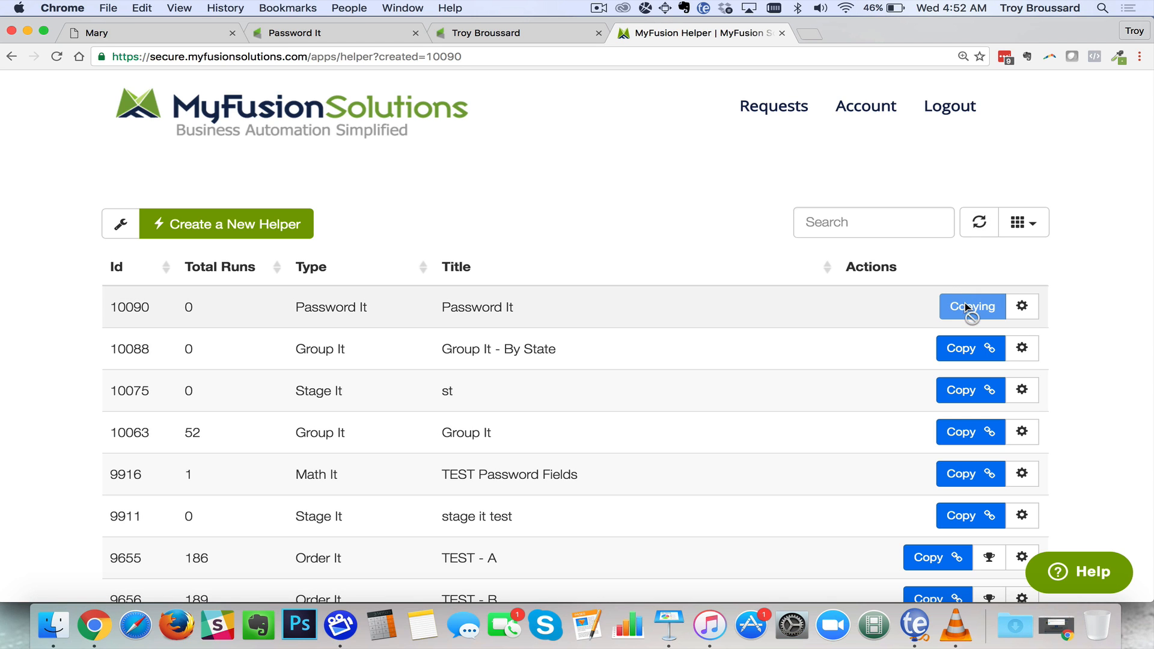
left_click(966, 308)
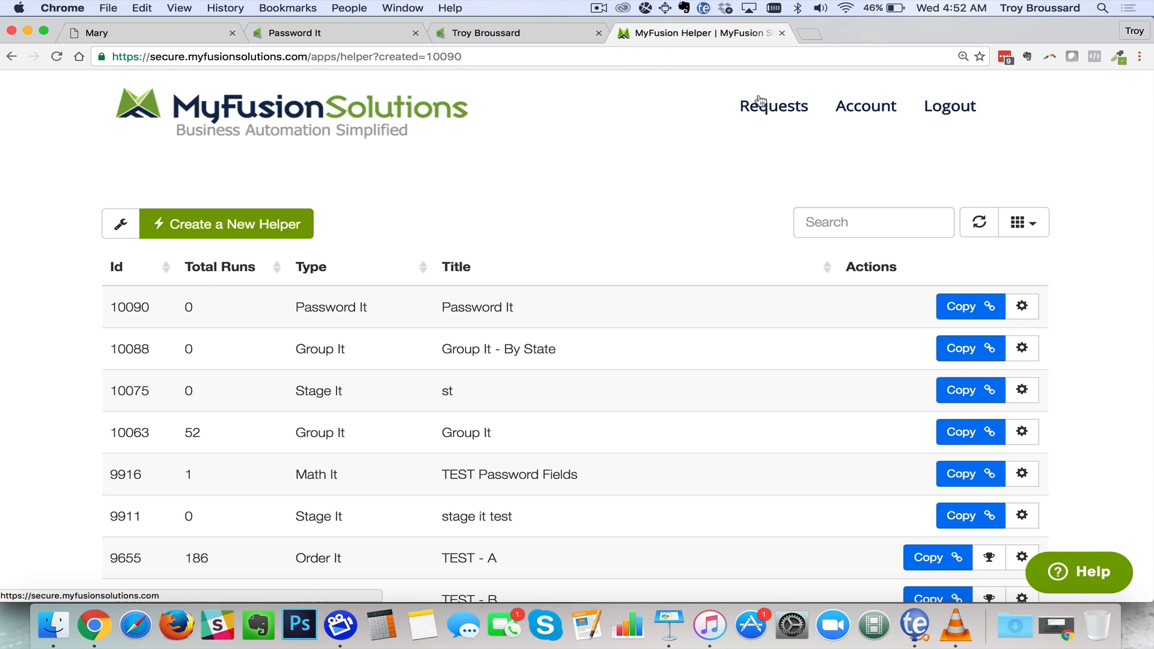
left_click(273, 38)
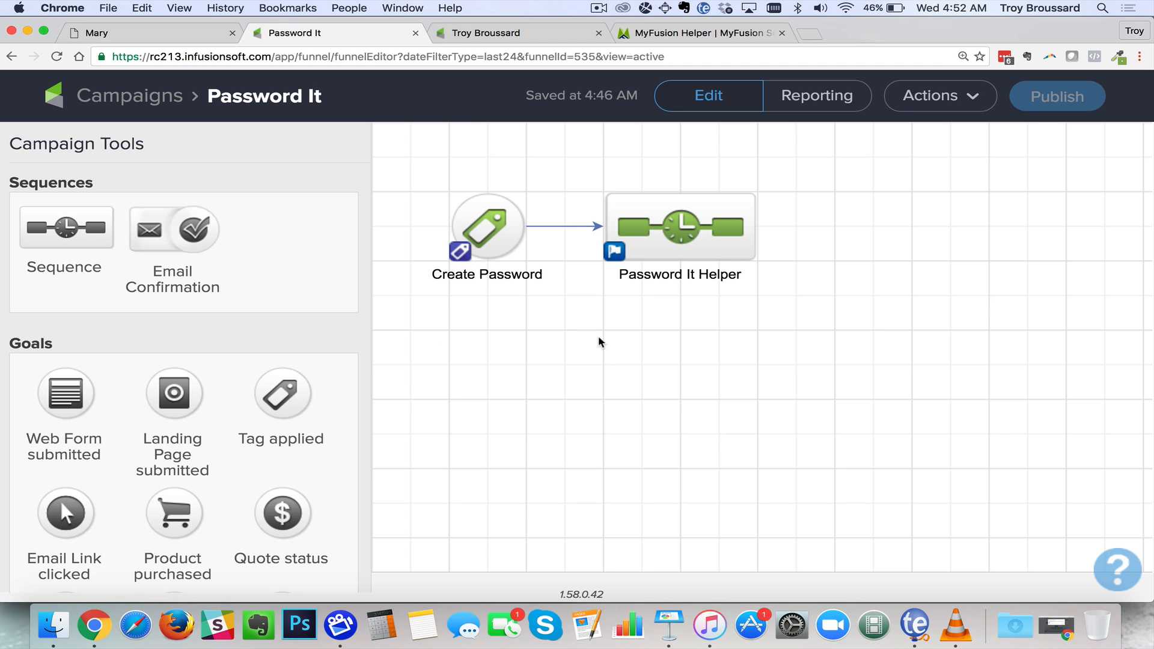
Step: Add a Note applied goal named Change Password below the Create Password goal on the campaign canvas
mouse_move(485, 226)
scroll(292, 462, "down", 5)
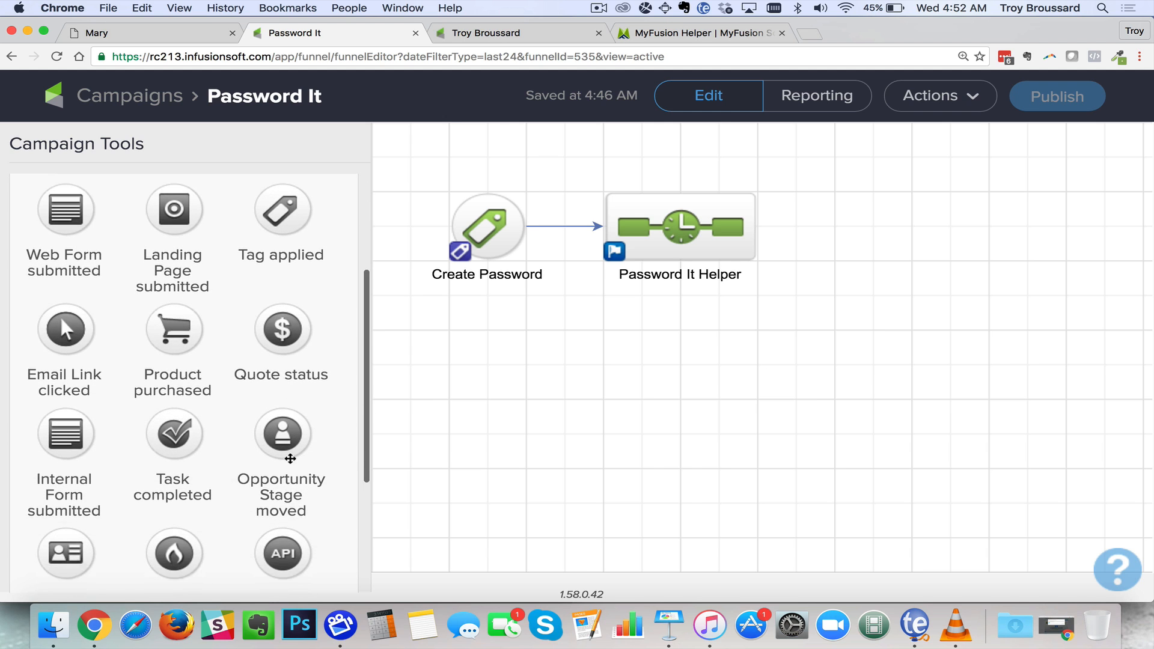
scroll(290, 459, "down", 2)
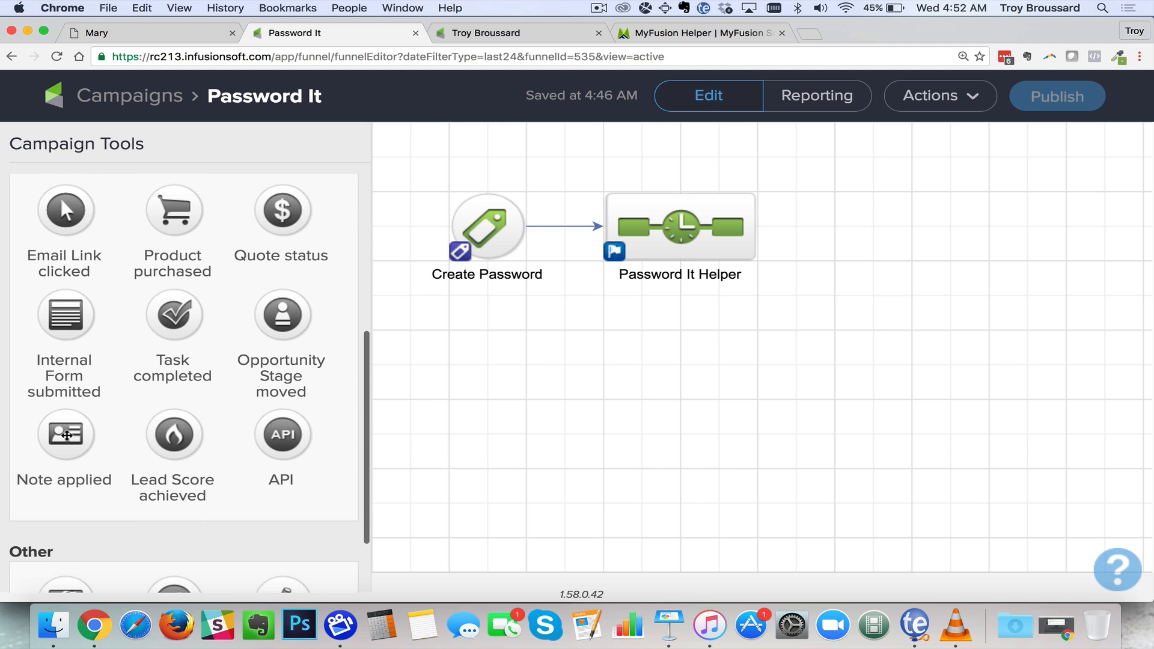
left_click_drag(72, 436, 490, 366)
left_click(561, 359)
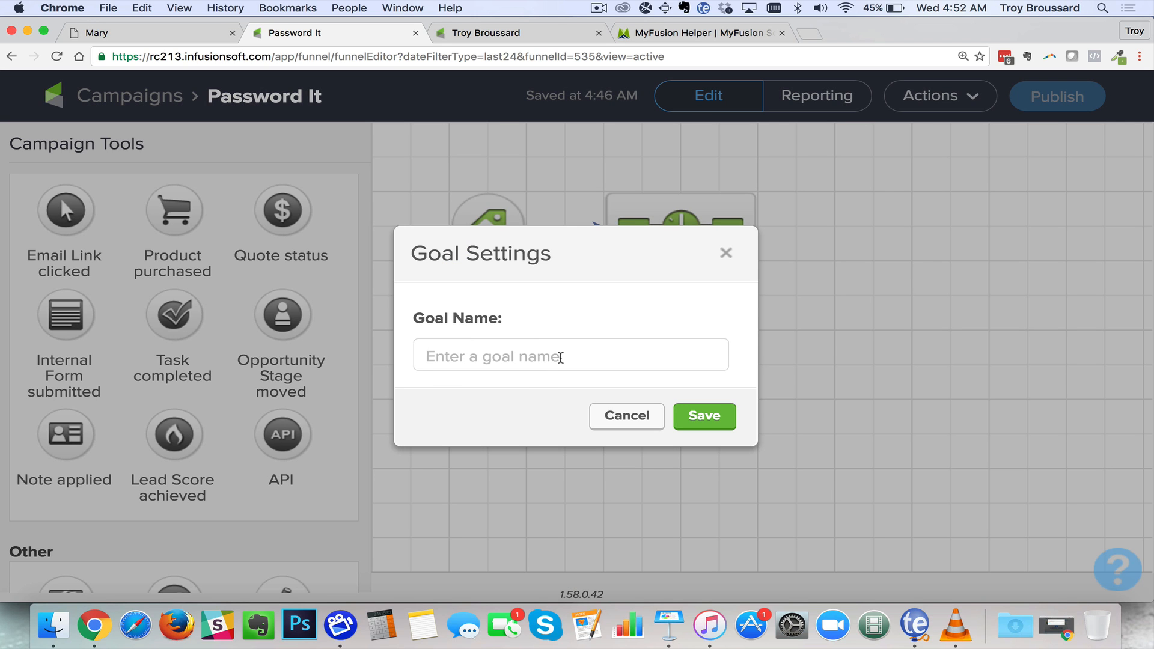
type("No")
key("BackSpace")
key("BackSpace")
type("Ch")
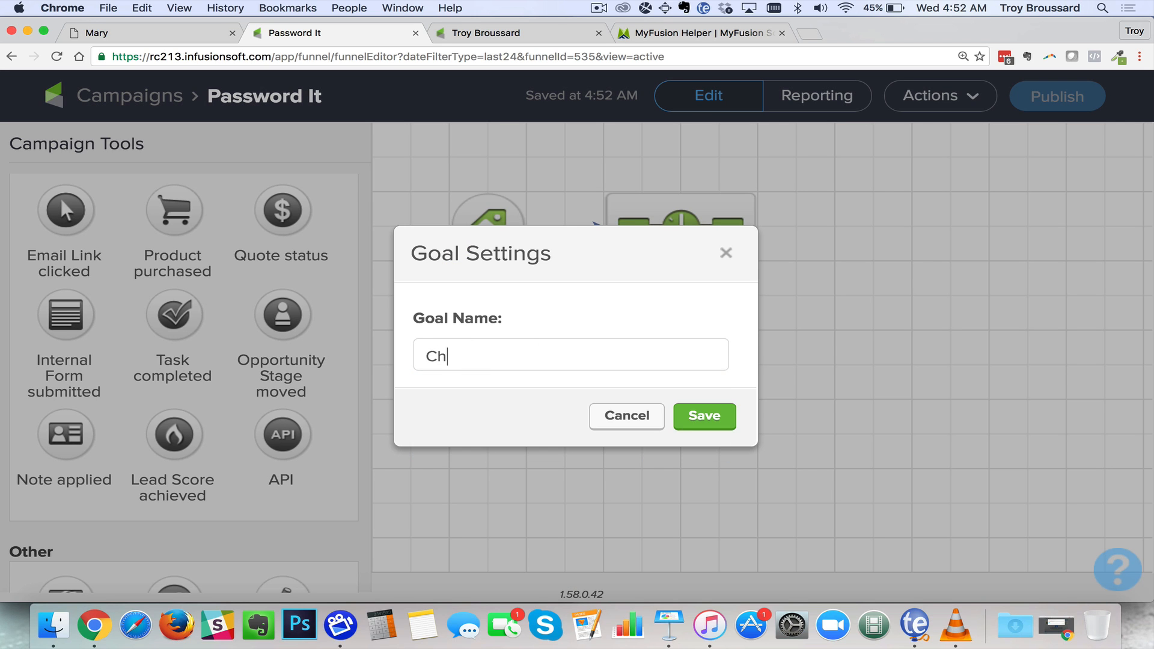
type("ange Password")
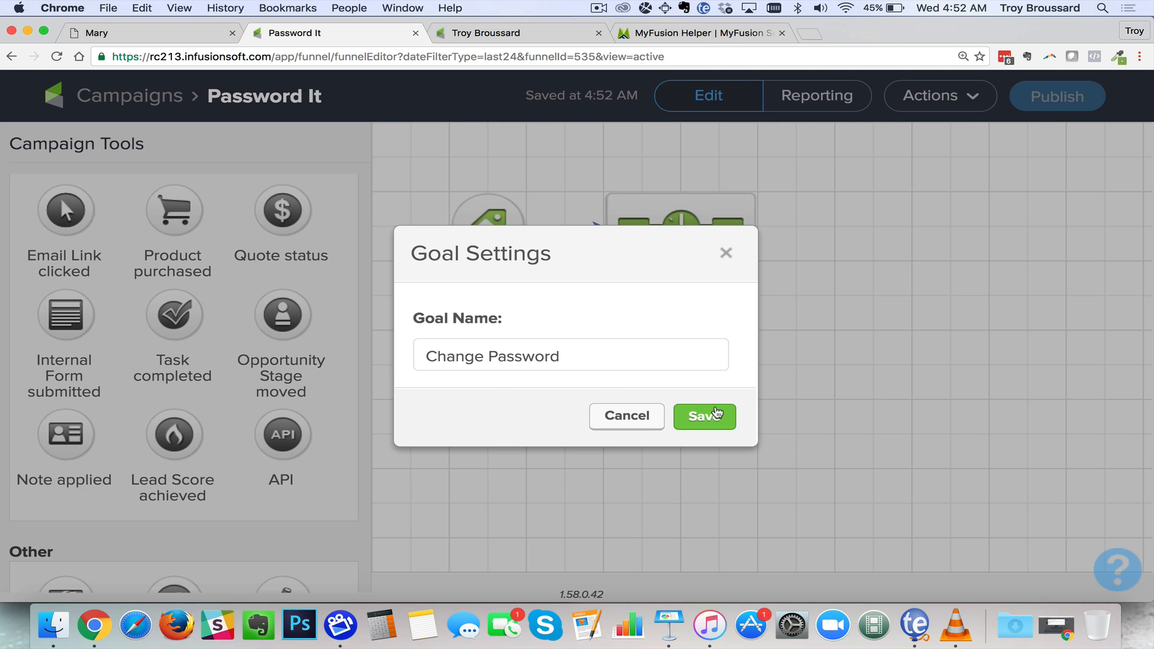
left_click(713, 416)
Step: Connect the Change Password goal to the Password It Helper sequence
left_click_drag(521, 373, 586, 340)
left_click_drag(520, 355, 637, 289)
mouse_move(520, 249)
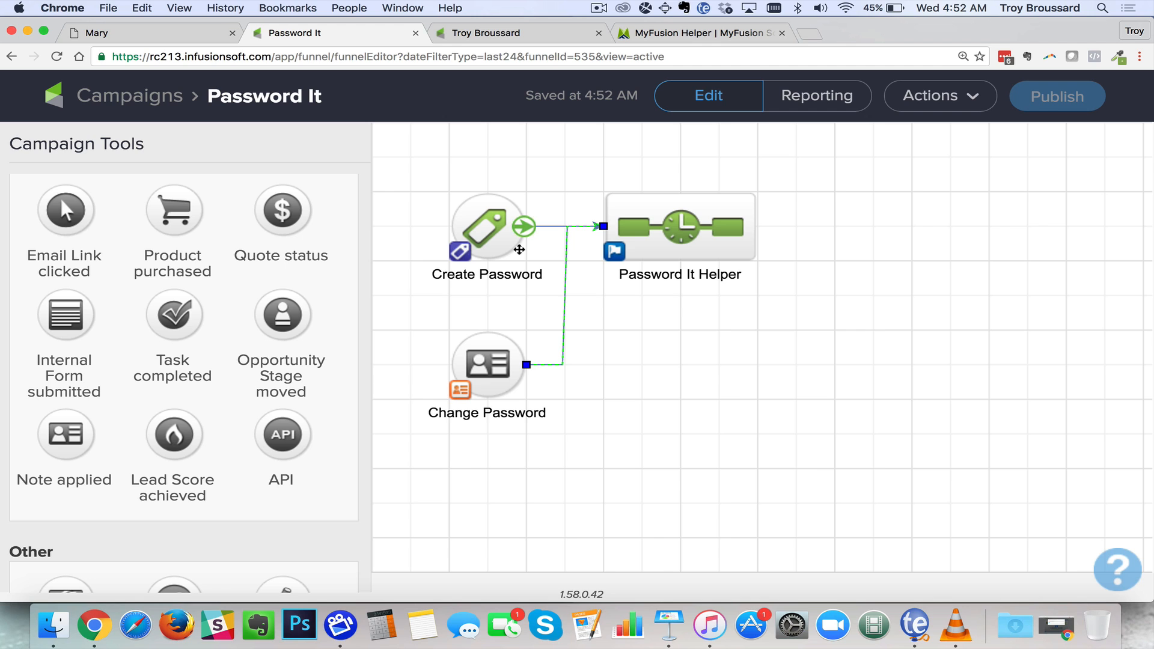
Step: Open the Password It Helper sequence for editing
mouse_move(679, 236)
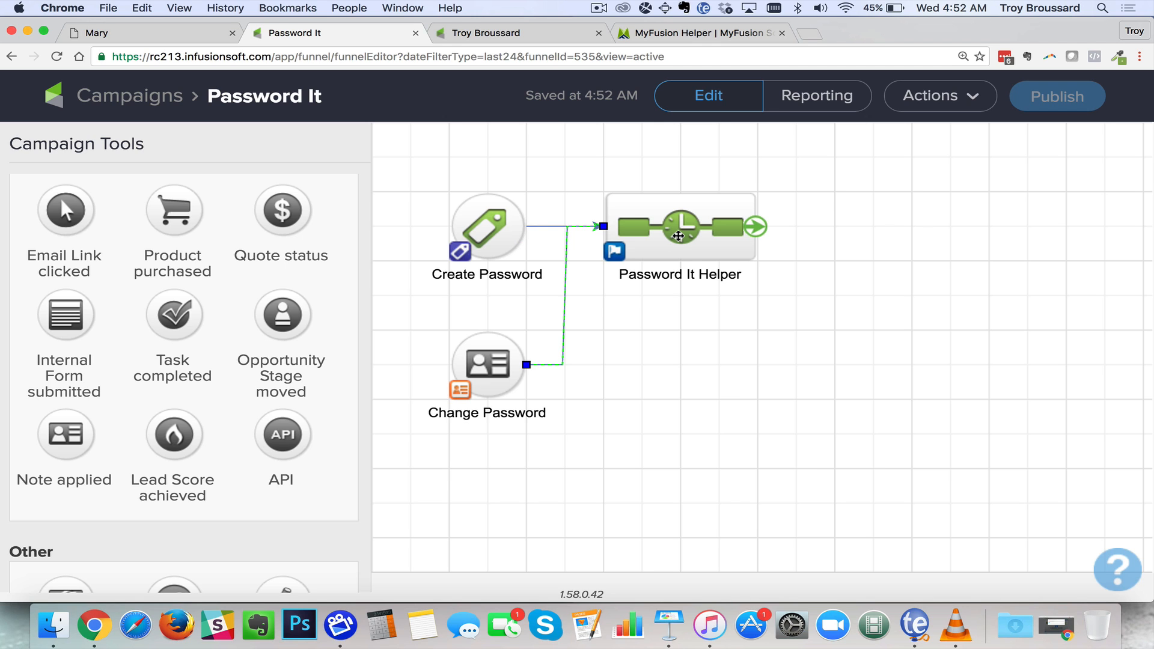
double_click(679, 235)
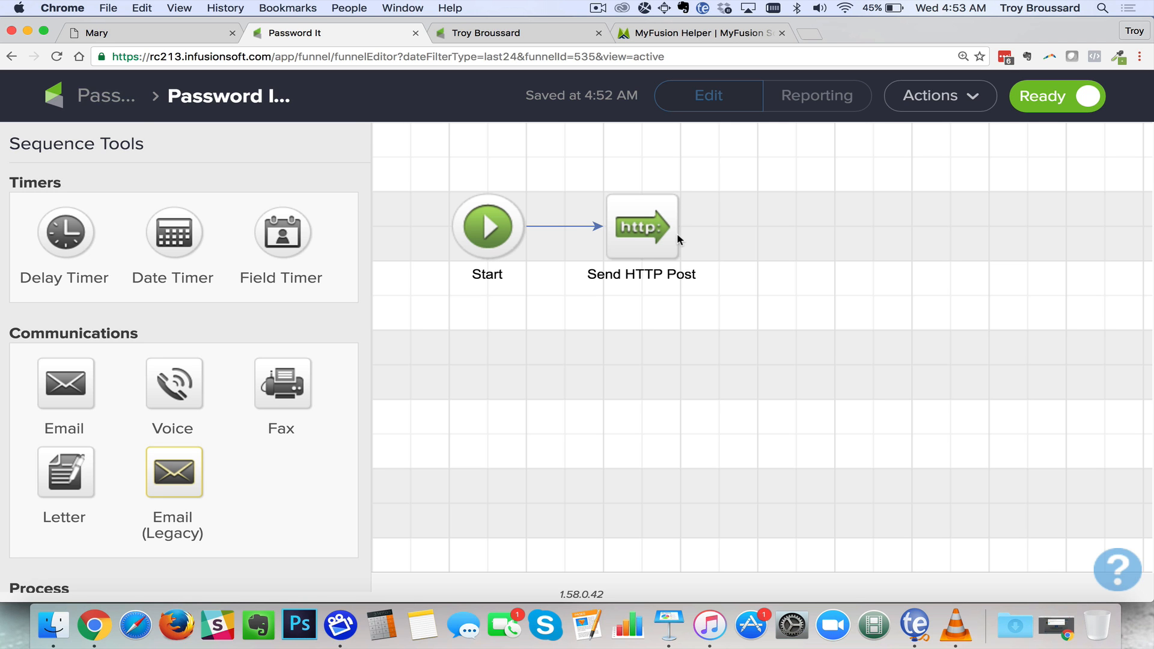
scroll(304, 484, "down", 10)
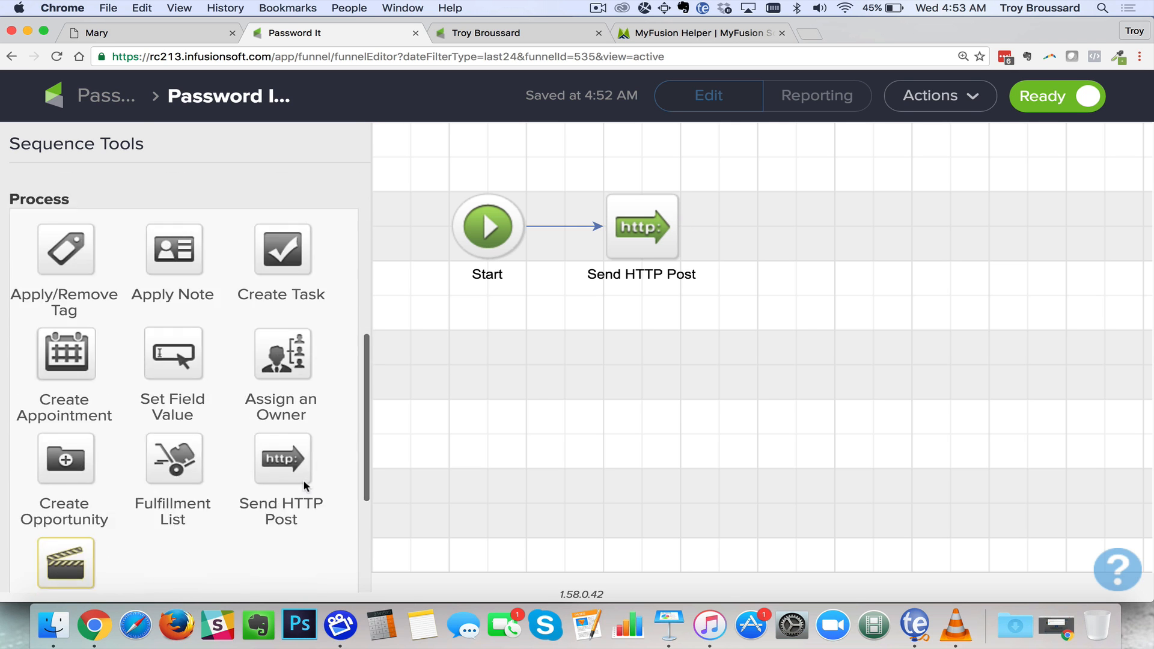
scroll(304, 484, "down", 1)
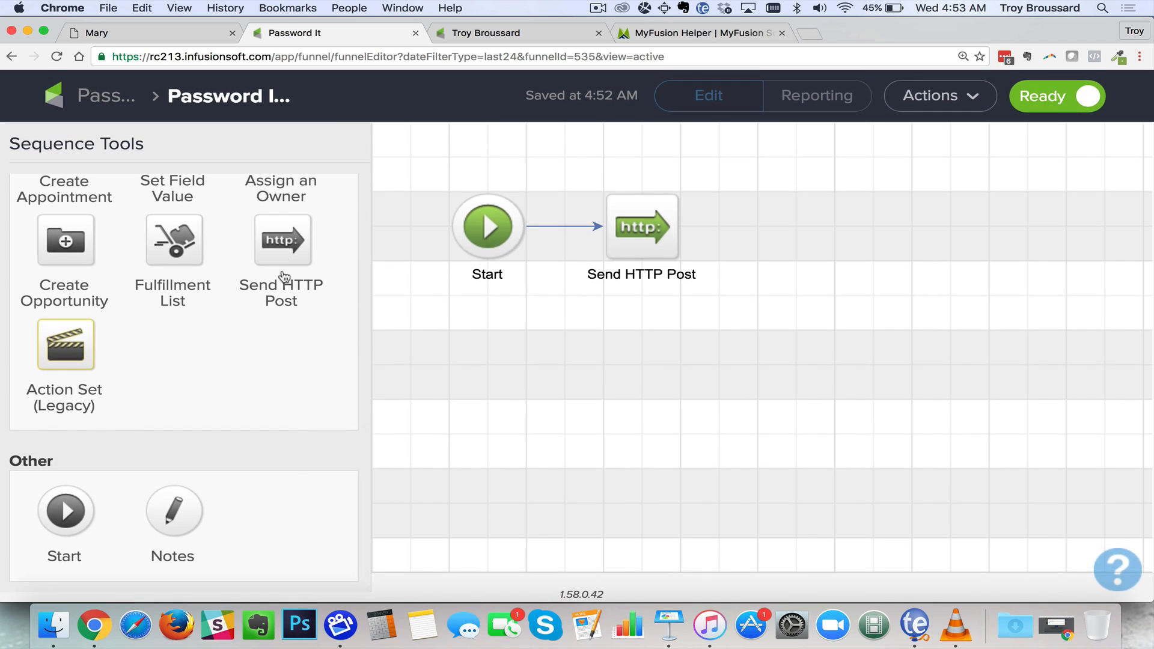
left_click_drag(283, 245, 781, 228)
left_click(762, 229)
Step: Open the existing Send HTTP Post step and select its whole POST URL
left_click(648, 230)
double_click(648, 230)
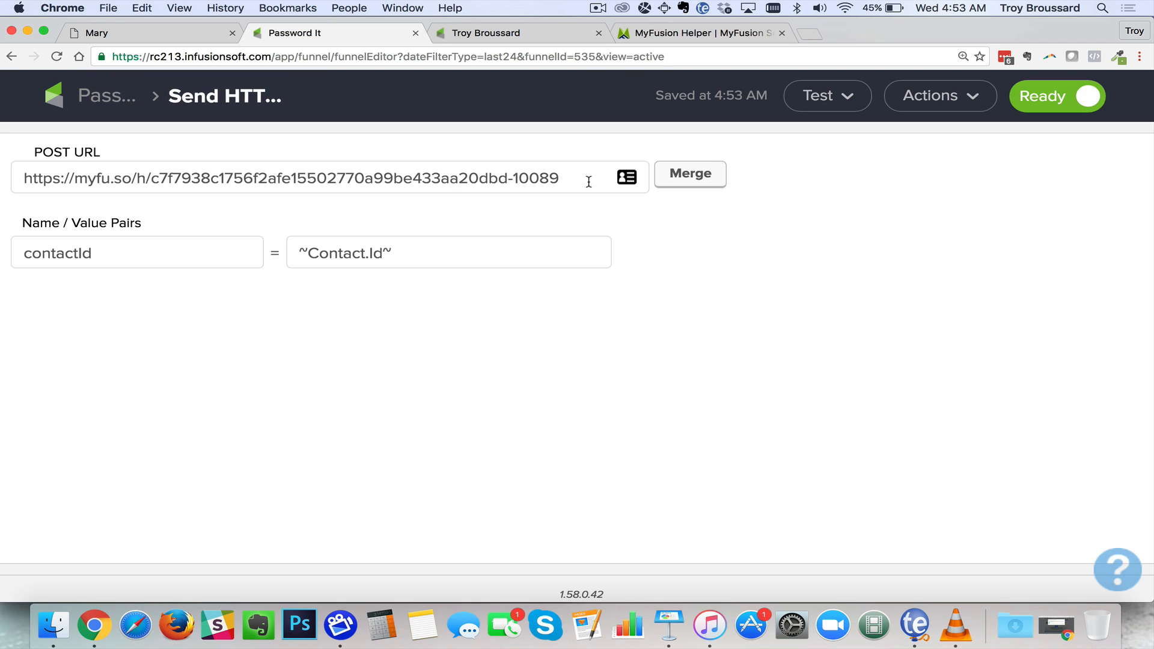
triple_click(588, 181)
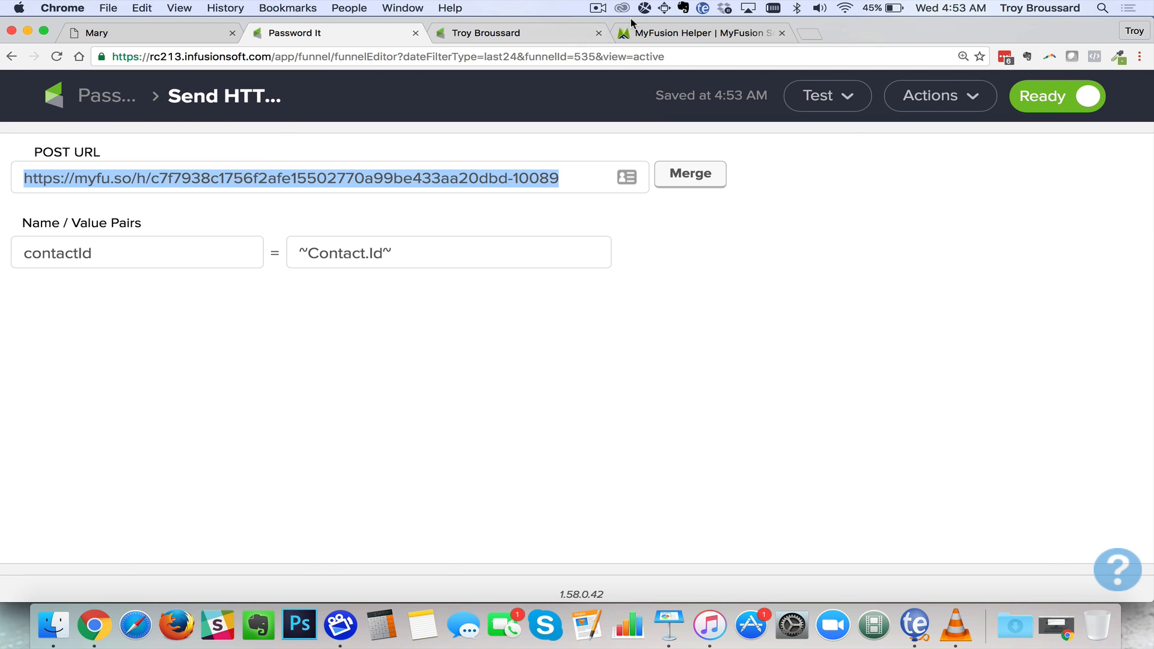
Step: Copy the Password It helper's link from the MyFusion helper list and return to the Send HTTP Post settings
left_click(669, 32)
left_click(987, 311)
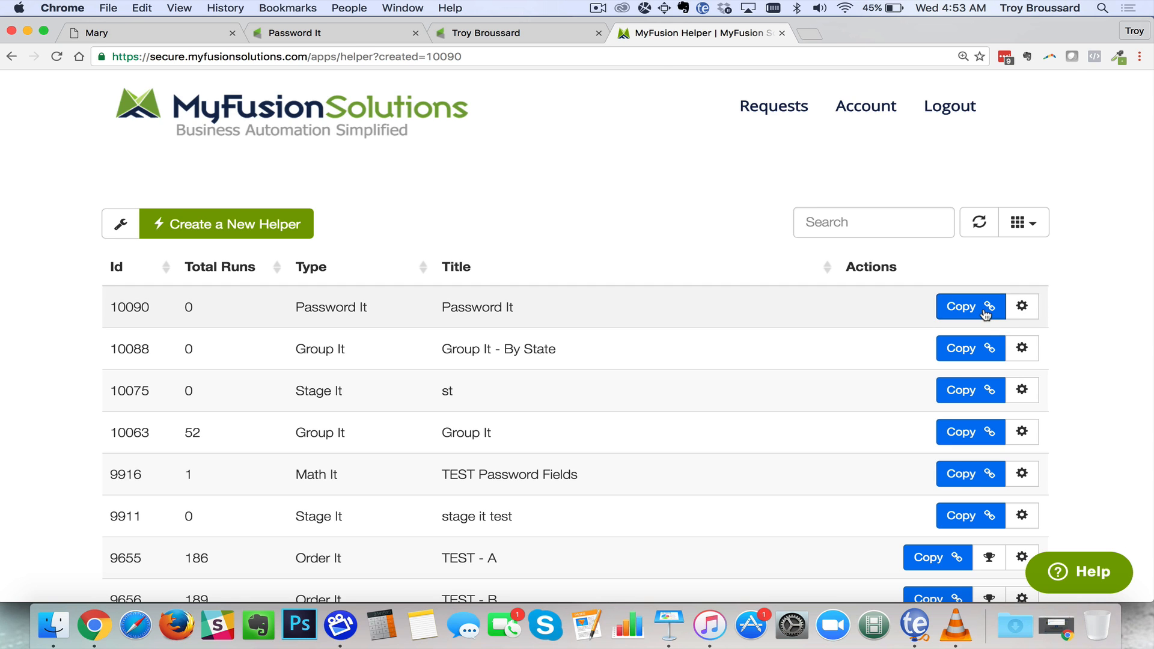
left_click(348, 32)
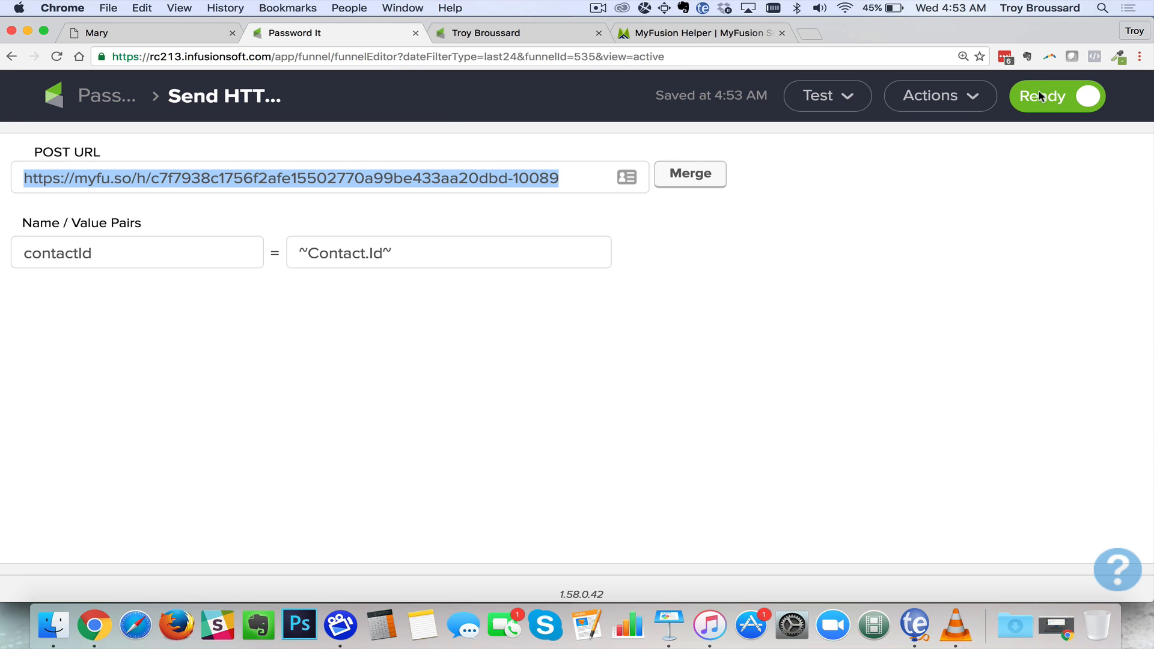
Step: Go back from the Send HTTP Post settings through the sequence to the Password It campaign canvas
left_click(112, 103)
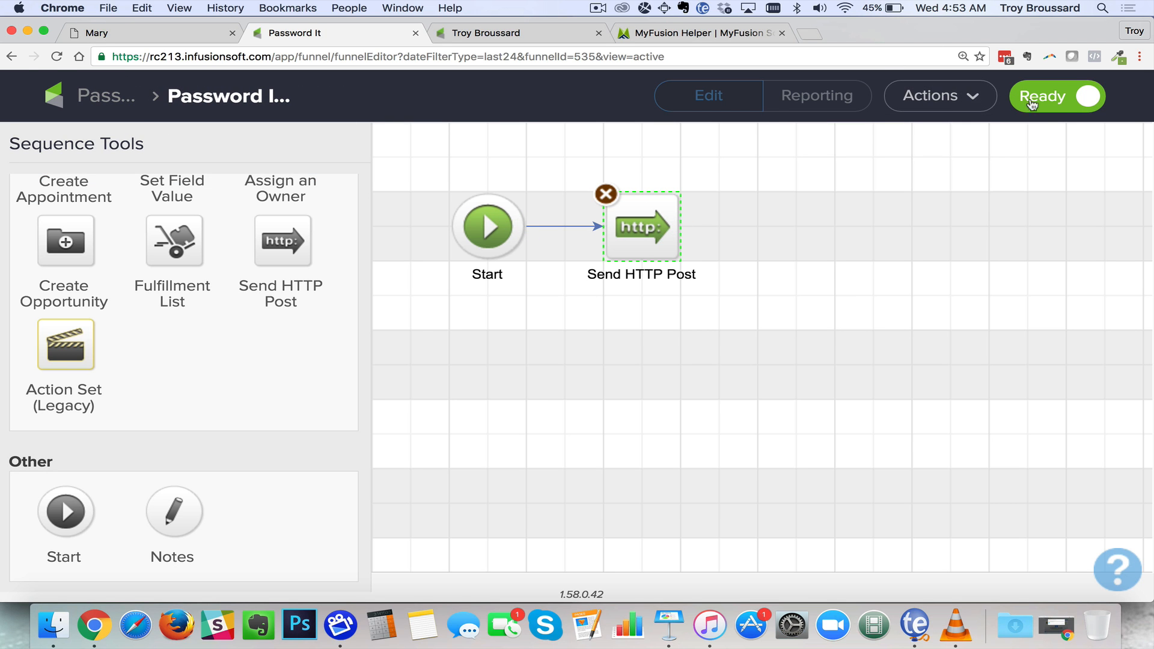
left_click(123, 105)
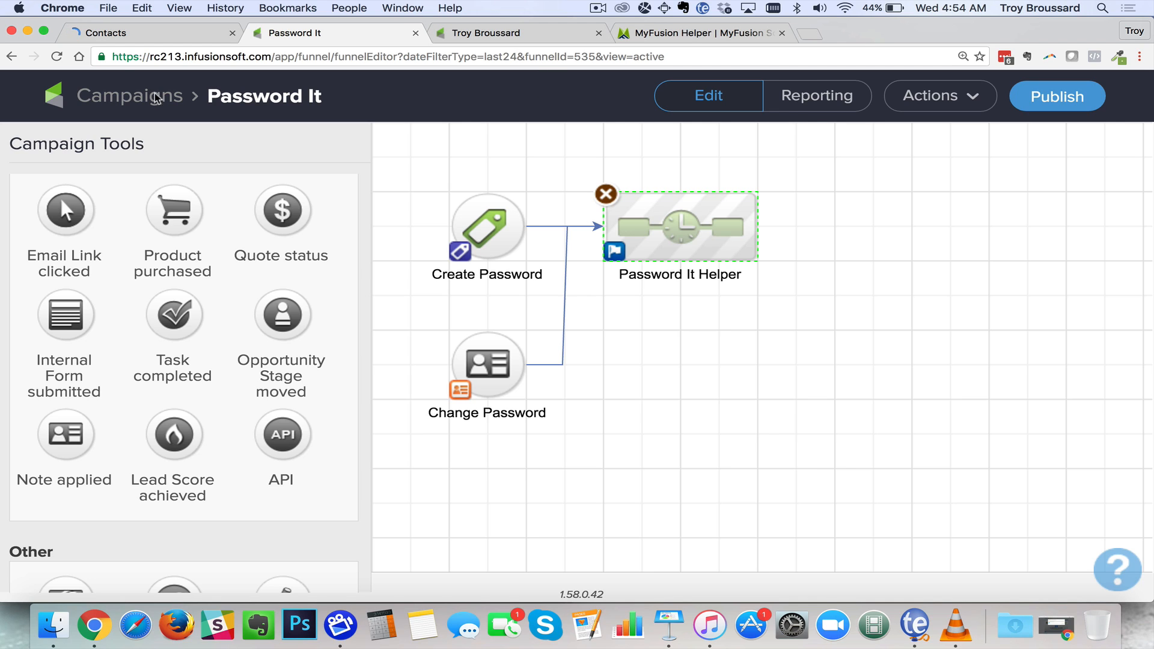
Step: Switch to the Contacts search results and open the record of the second contact listed
left_click(138, 37)
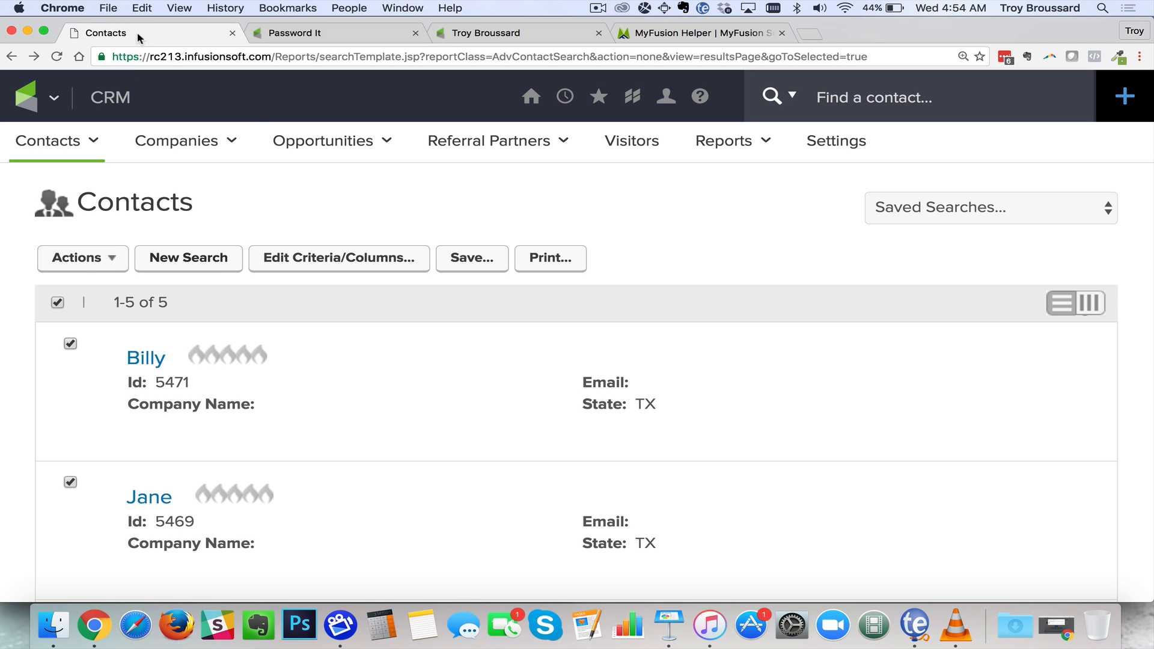
mouse_move(277, 333)
scroll(276, 333, "down", 2)
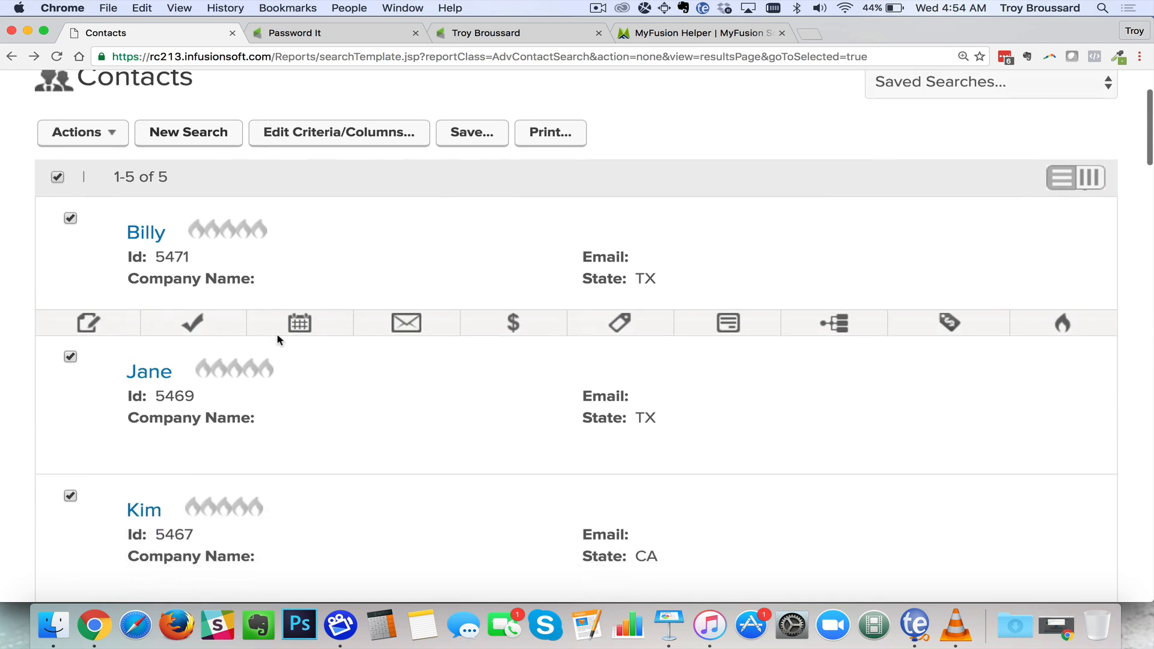
scroll(276, 333, "down", 4)
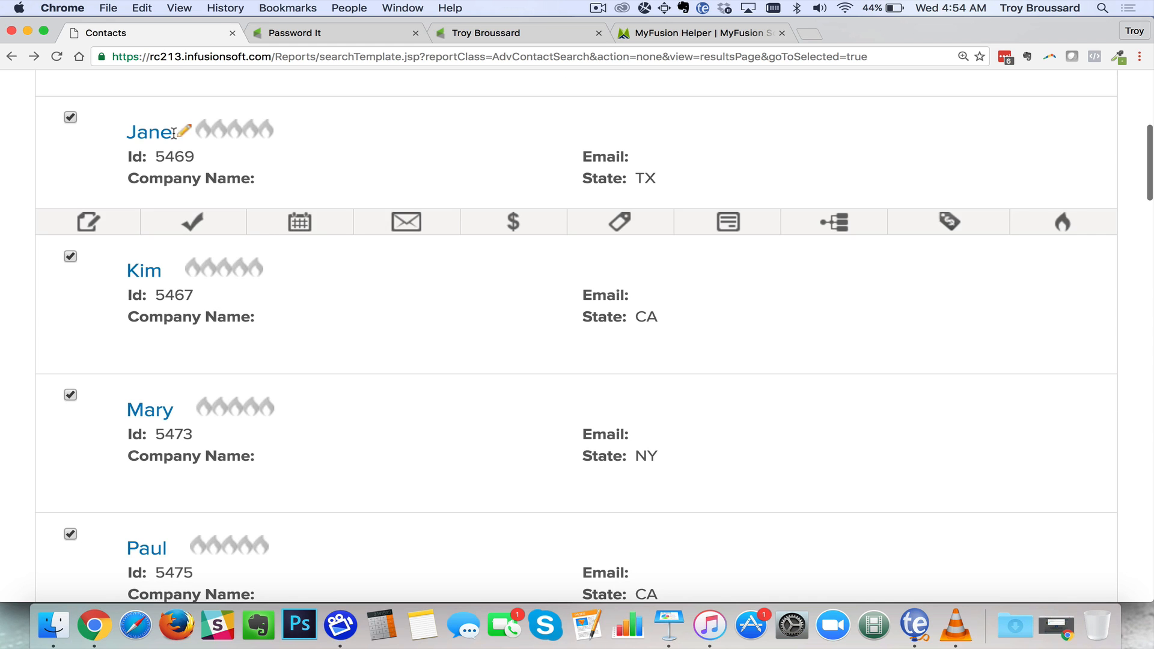
left_click(154, 134)
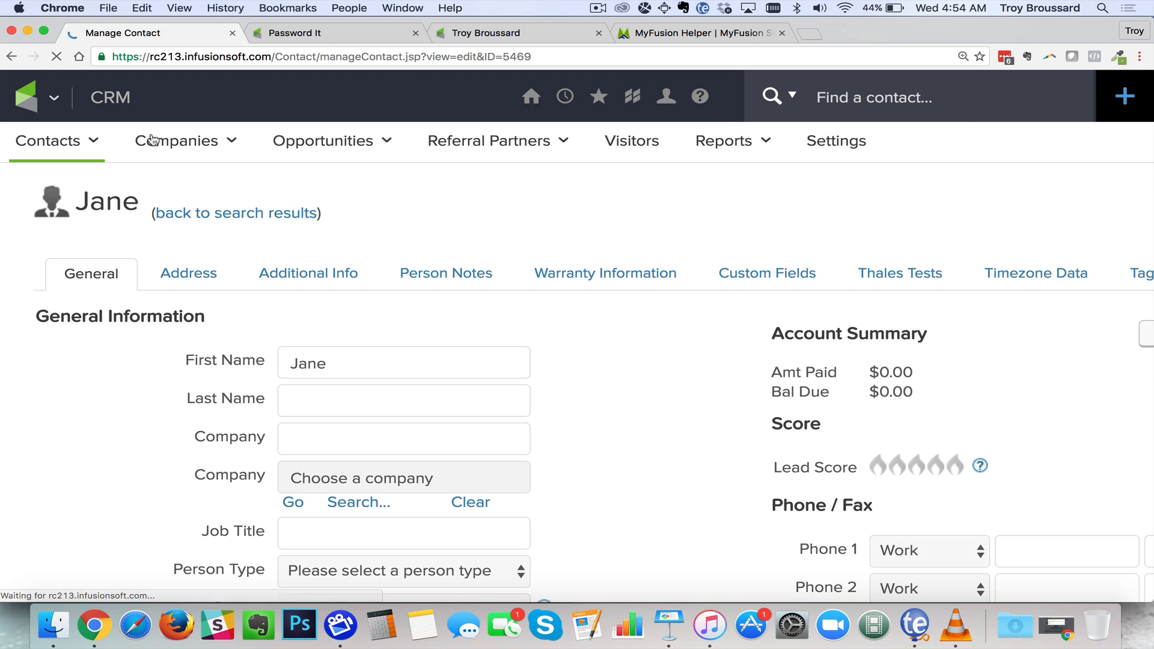
Step: Show the contact's additional information and select the whole value in the Password field to check it
mouse_move(483, 147)
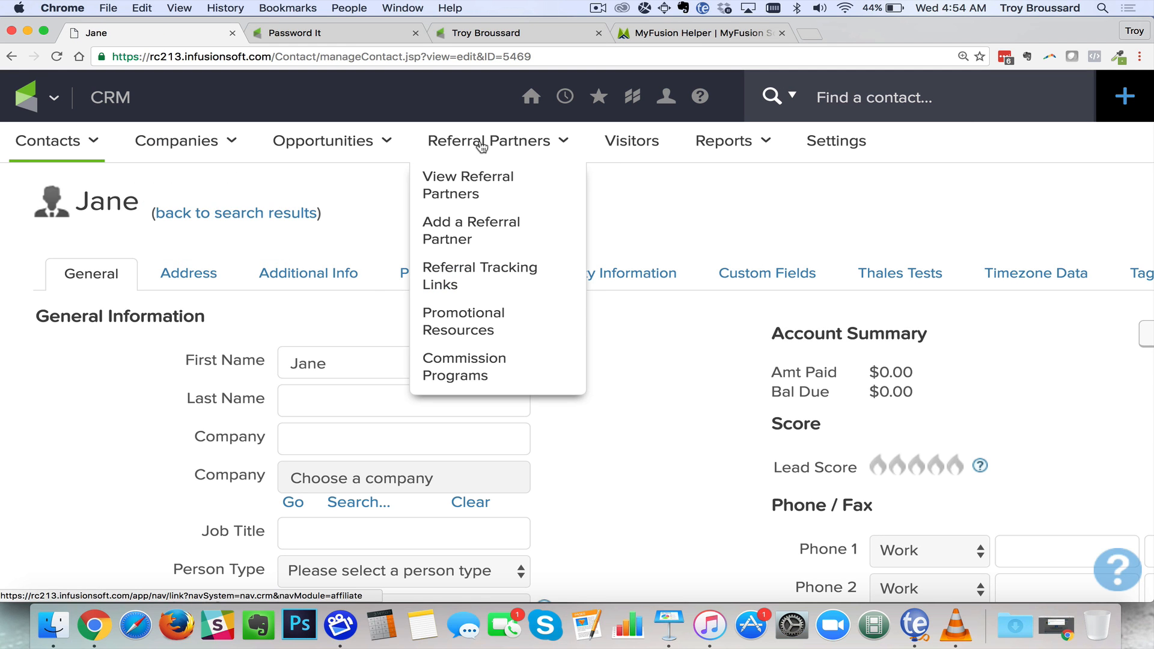
left_click(323, 278)
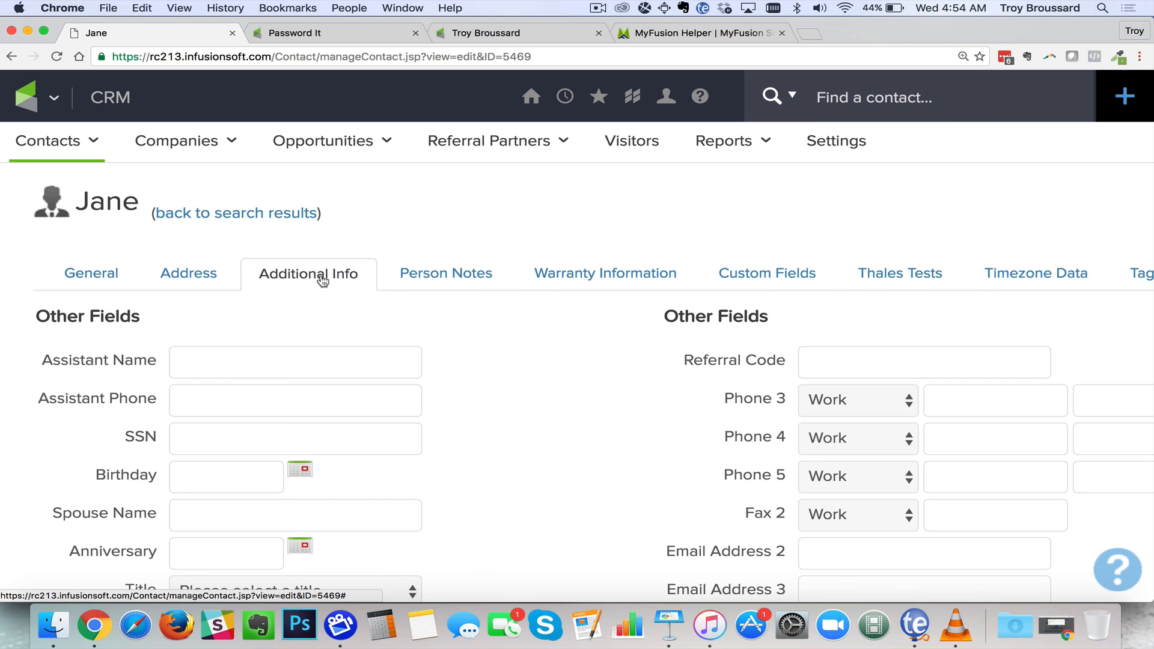
scroll(565, 364, "down", 5)
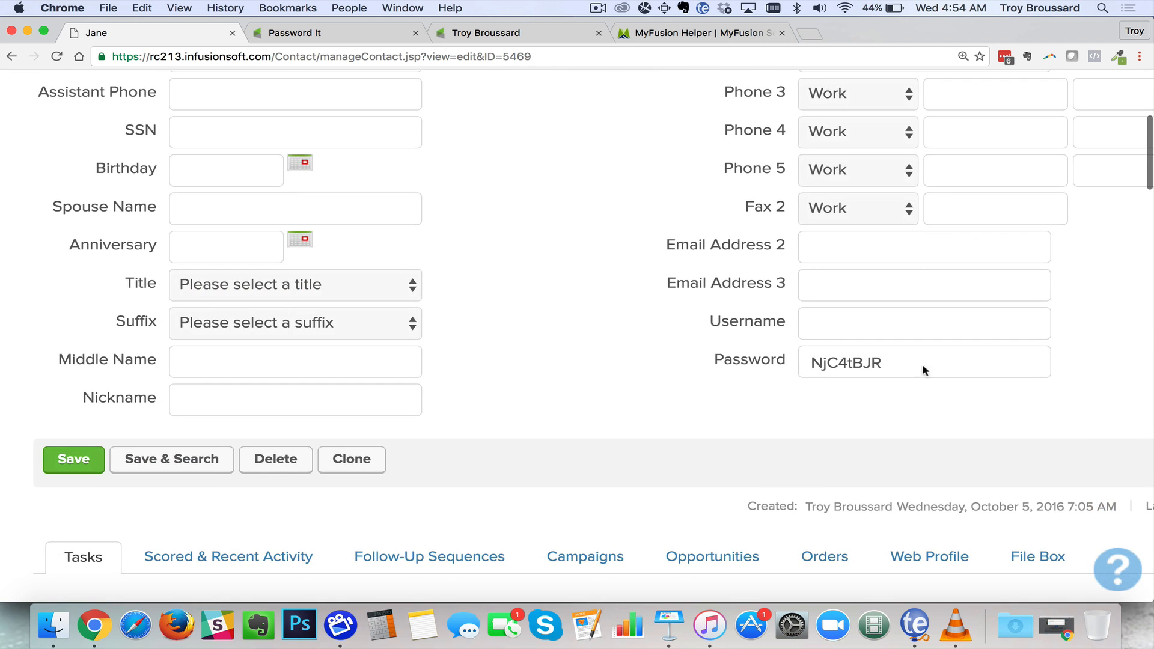
left_click_drag(940, 366, 756, 376)
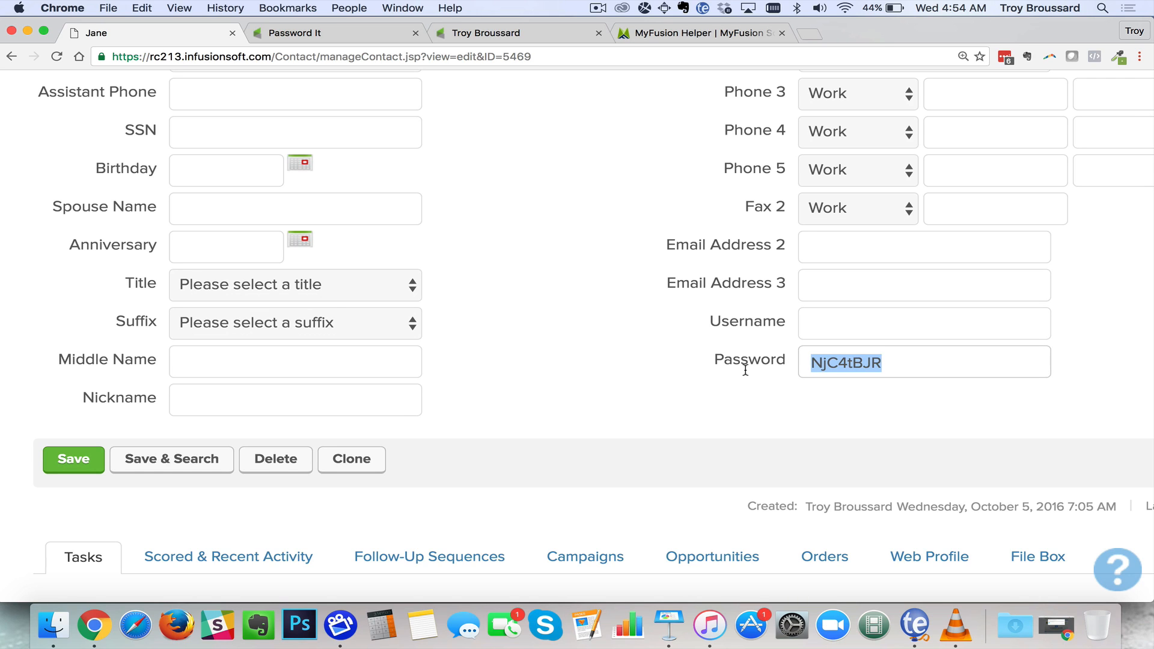